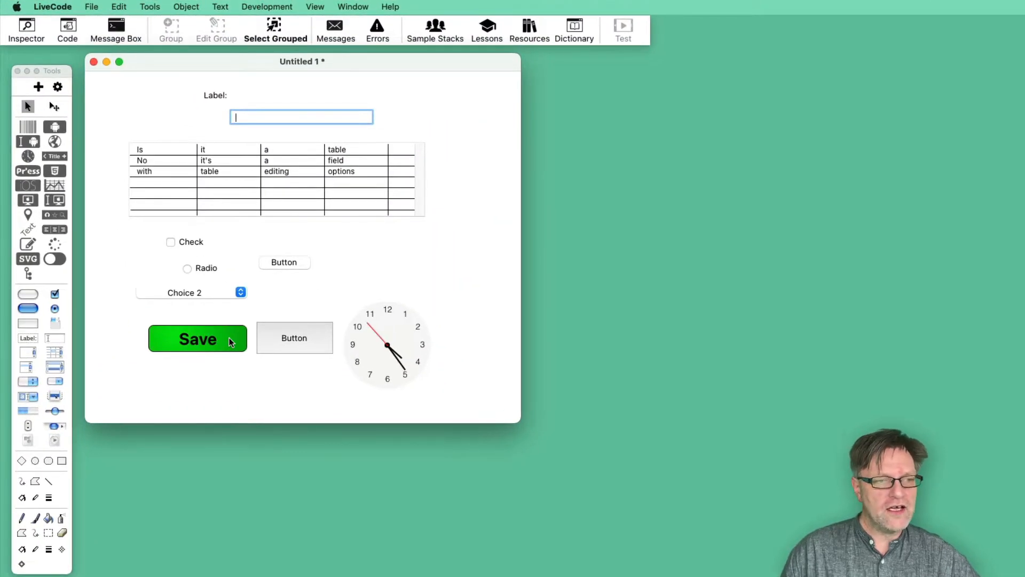
Switch to edit mode and inspect the basic properties of the Save graphic, both buttons, the option menu, the radio button and the table field
click(53, 107)
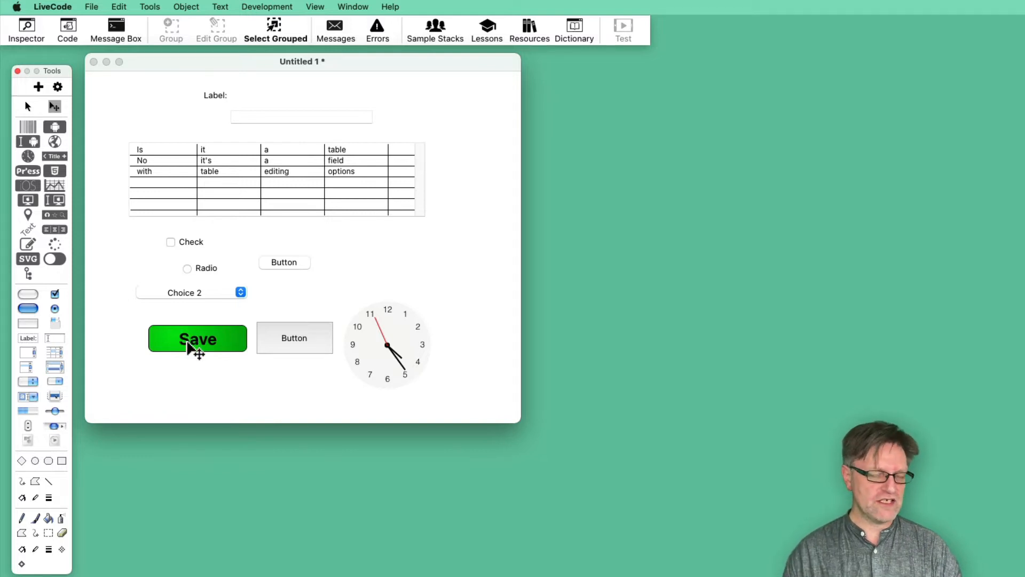
double_click(227, 348)
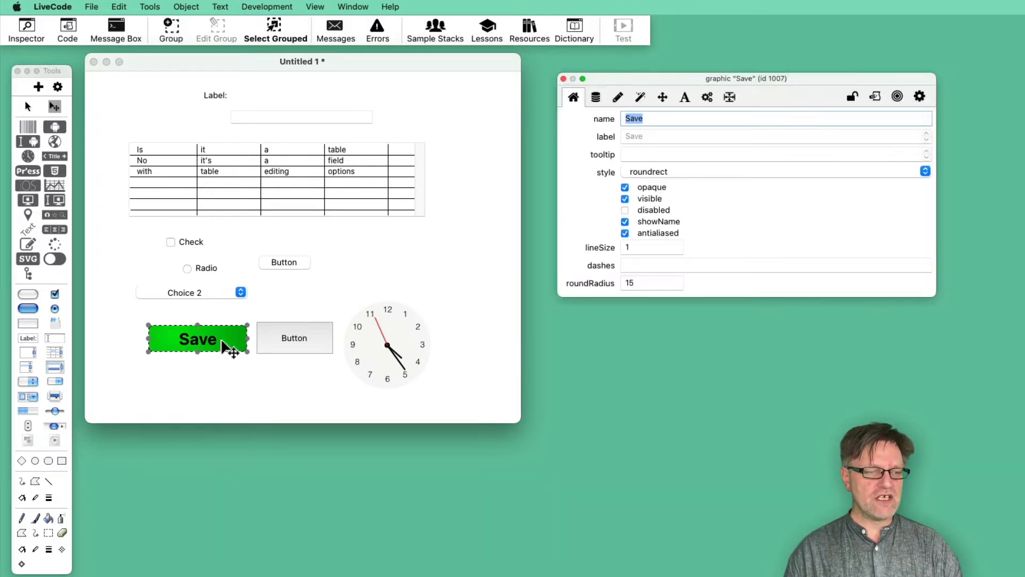
click(313, 342)
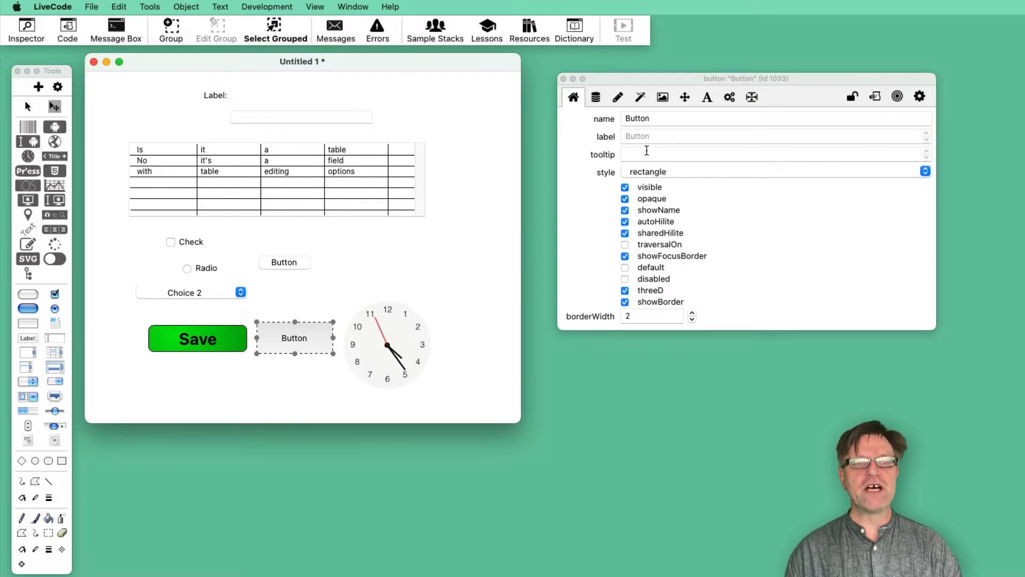
click(287, 265)
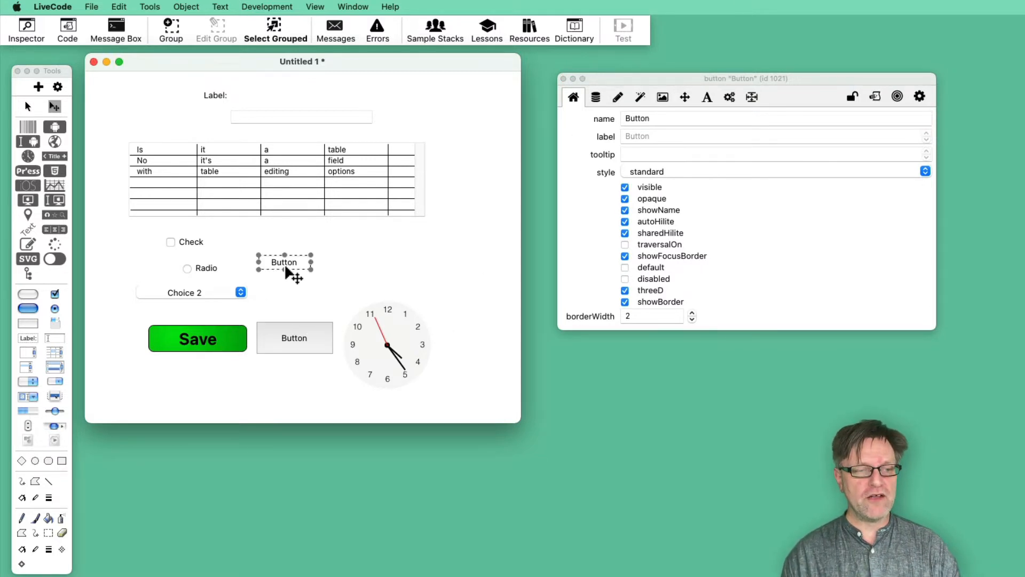
click(231, 297)
click(214, 270)
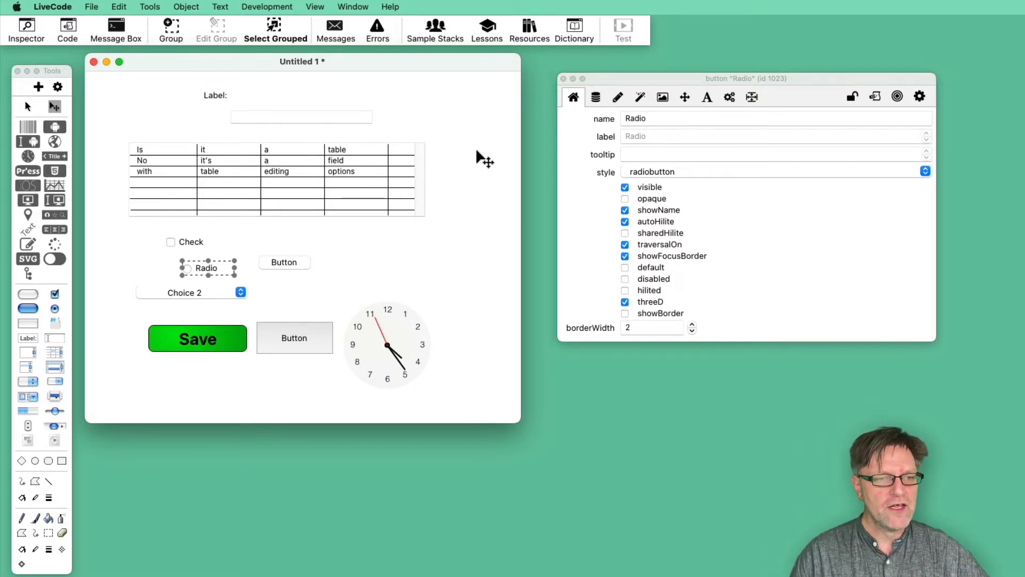
click(319, 182)
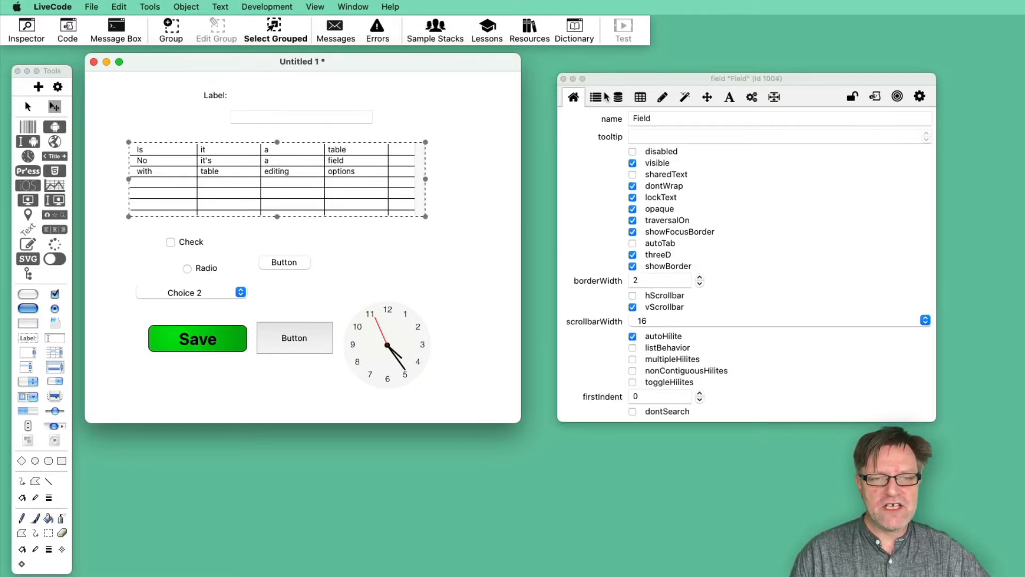
click(292, 266)
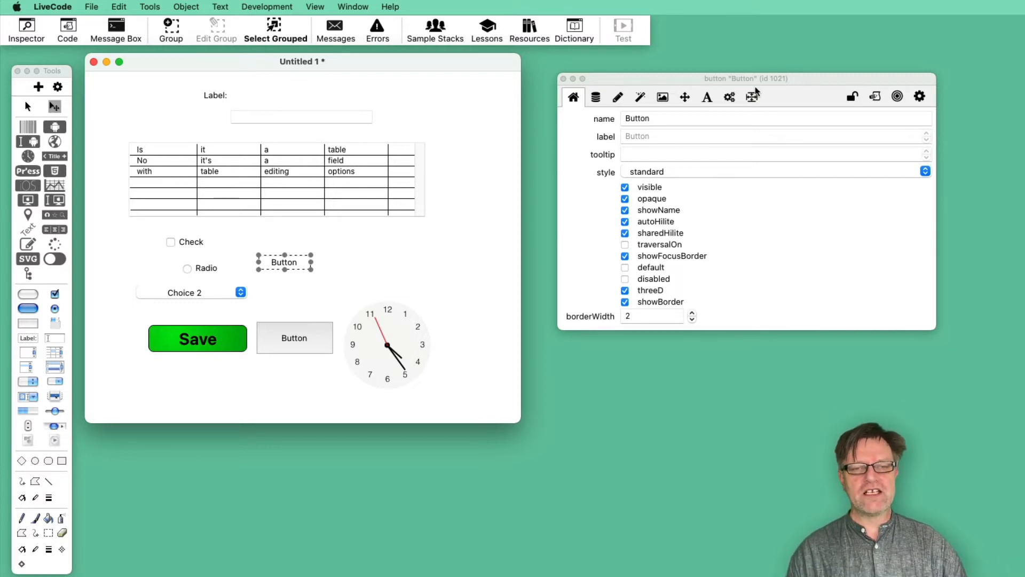
click(800, 81)
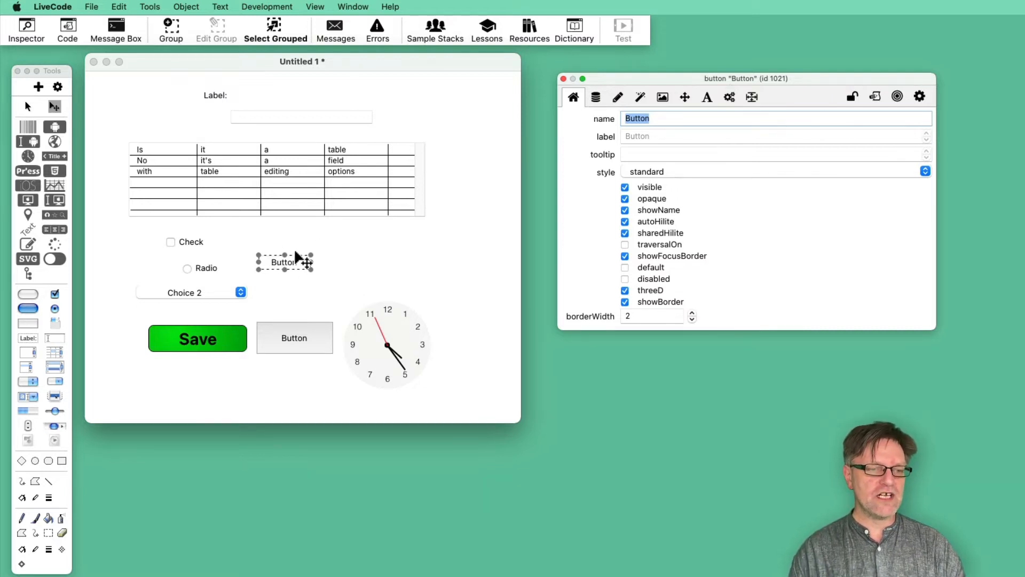
Return to run mode and rename the stack as Save
click(28, 106)
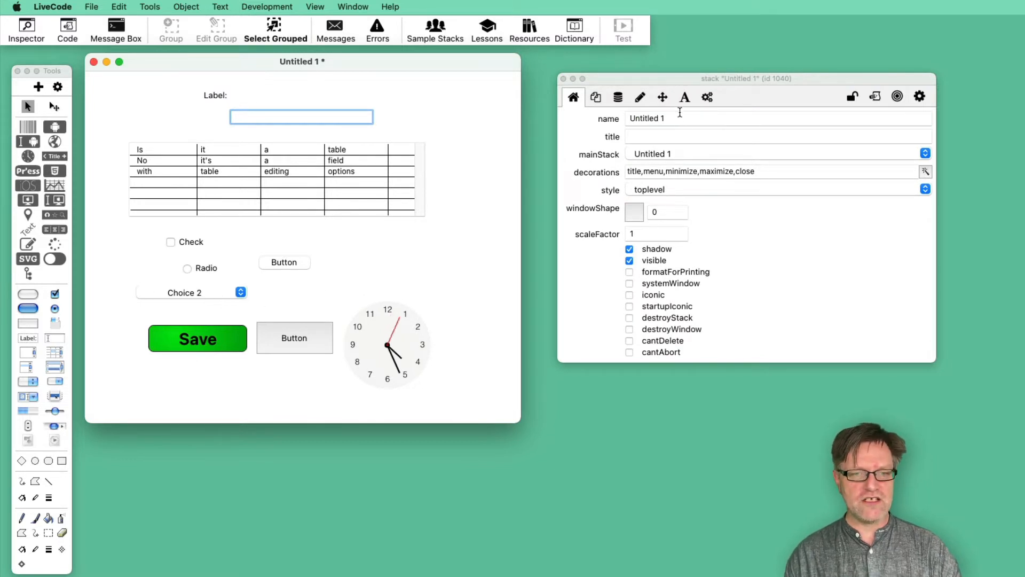
click(598, 117)
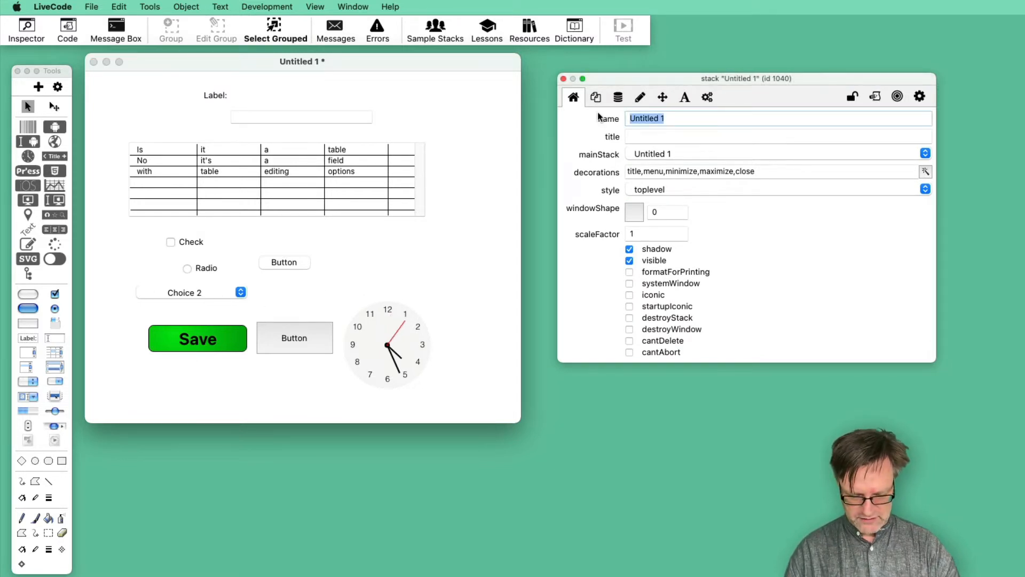
text(Save)
key(Return)
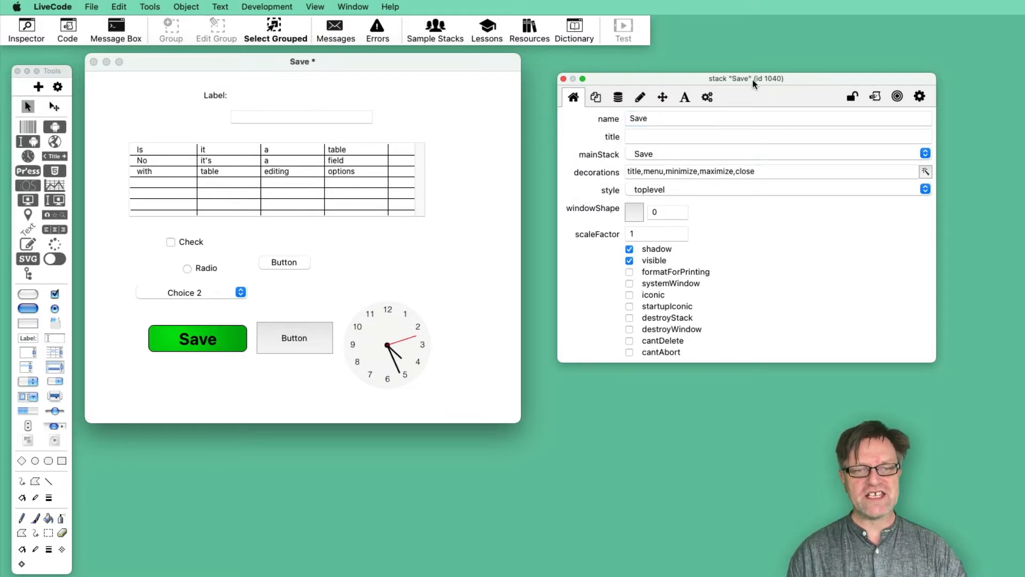
Rename the stack as Test
click(651, 119)
text(Test)
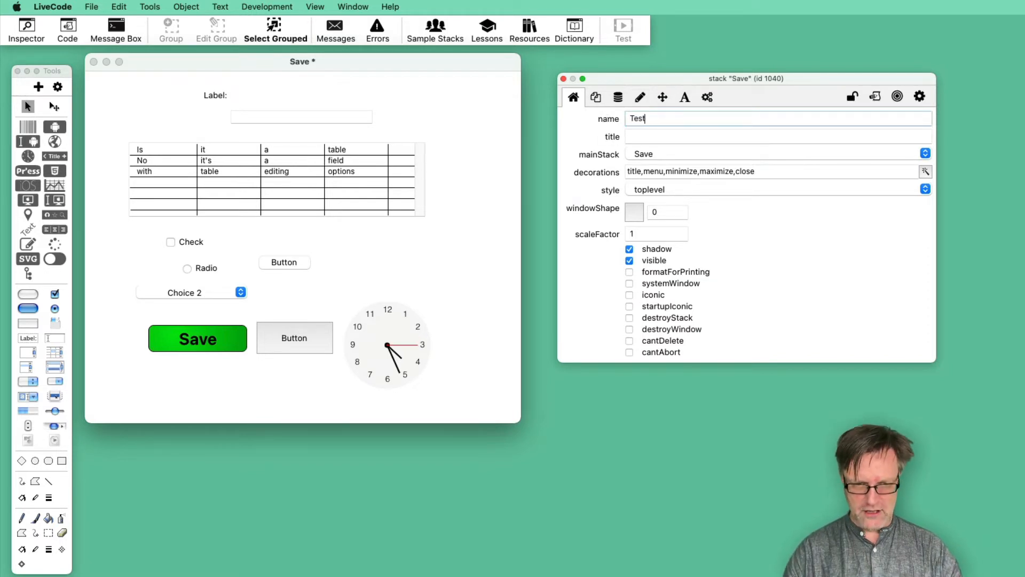
key(Return)
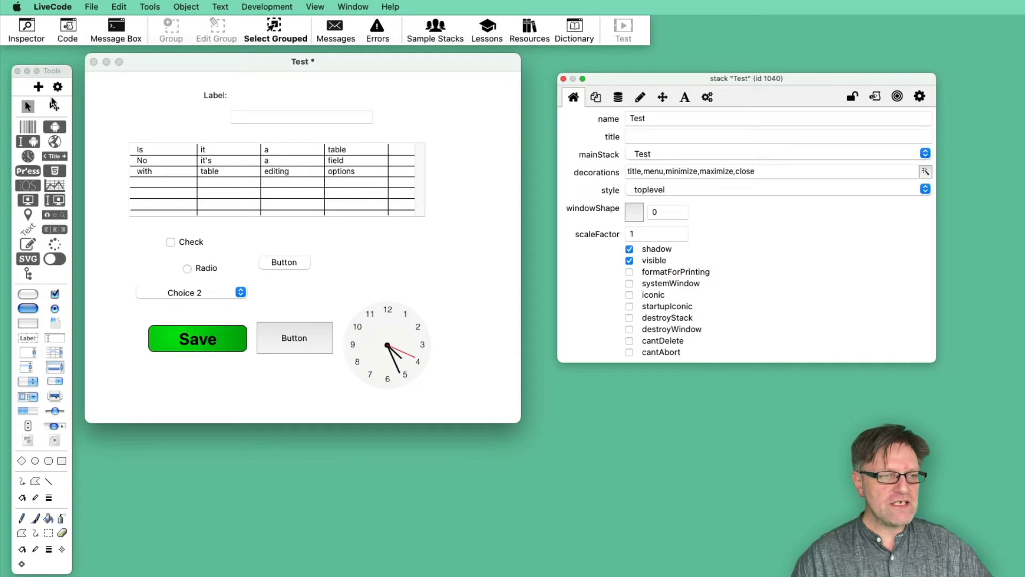
Return to edit mode, select the green Save graphic, and lock the inspector to it
click(55, 106)
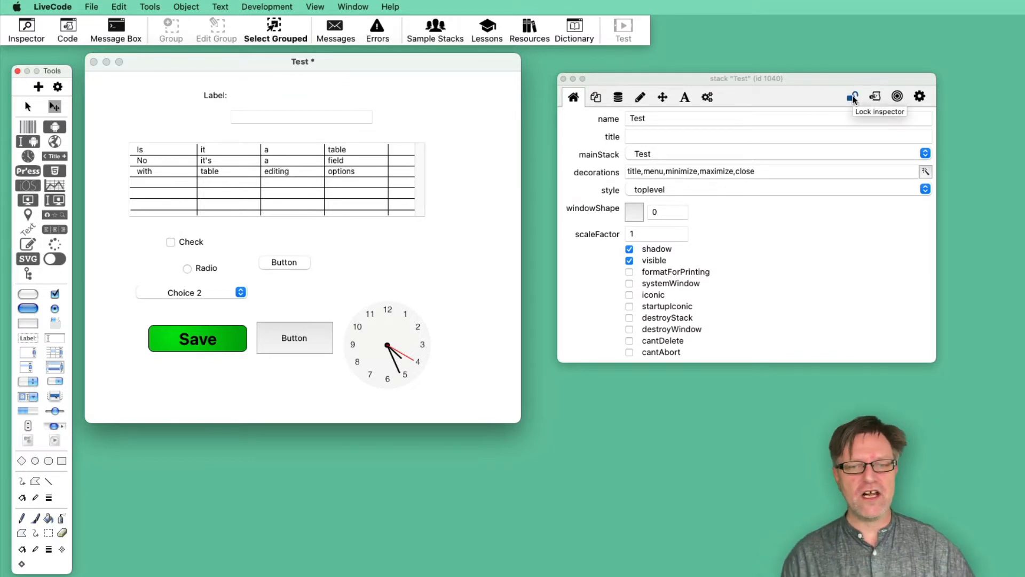
click(295, 265)
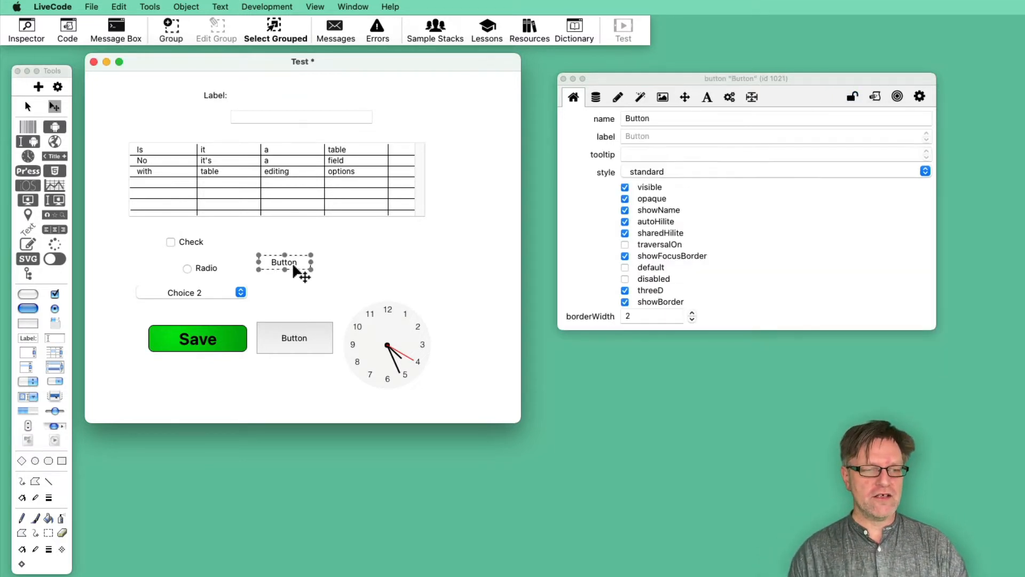
click(217, 342)
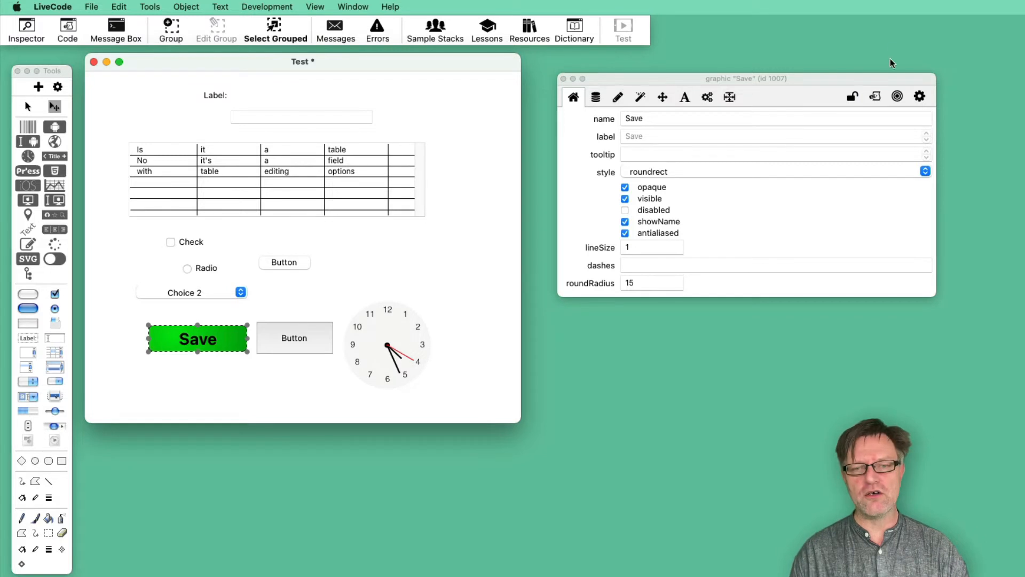
click(854, 98)
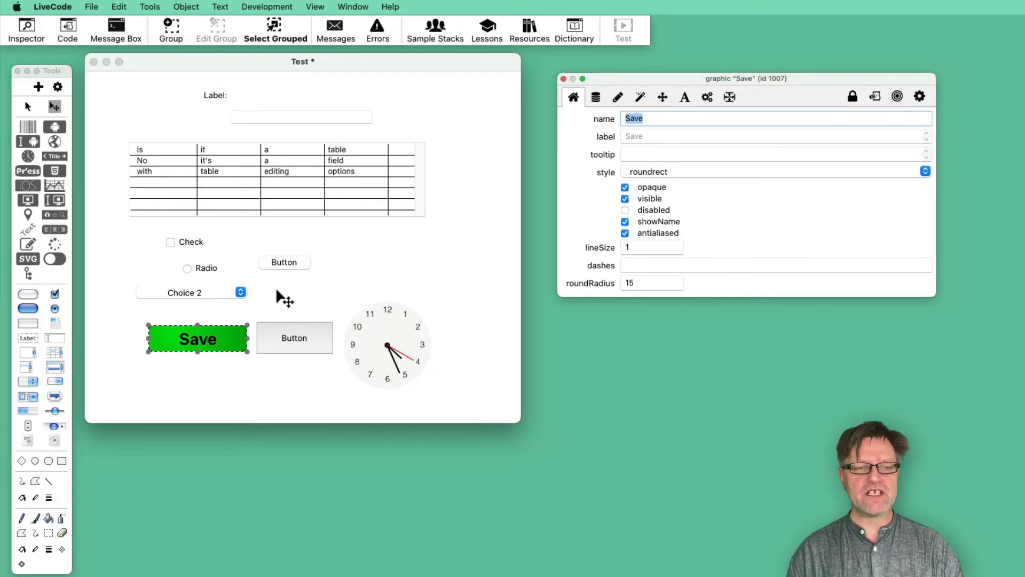
Check the locked inspector by selecting the rectangle button, the standard button, the option menu and the clock in turn
click(297, 342)
click(283, 266)
click(227, 293)
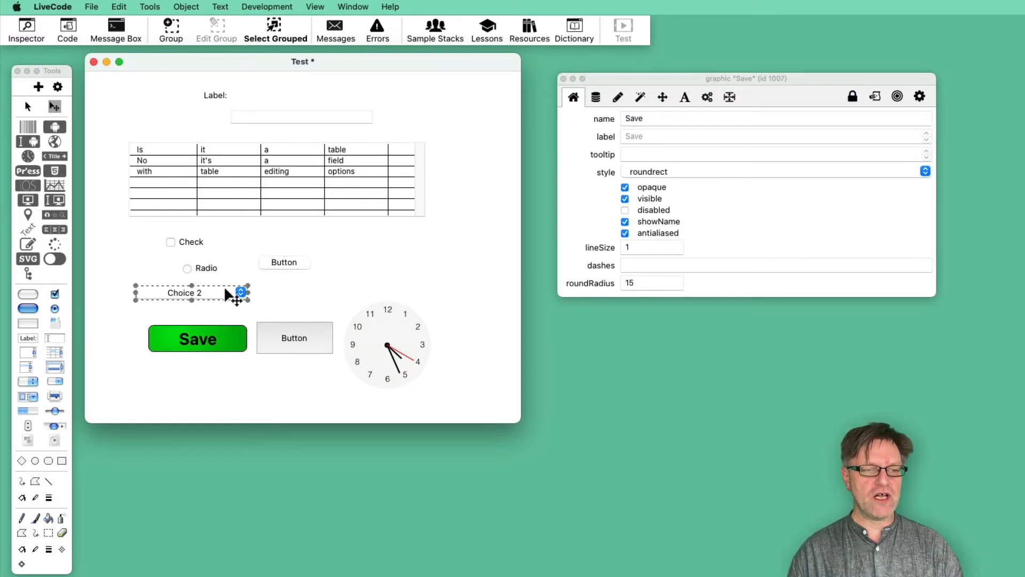
click(386, 350)
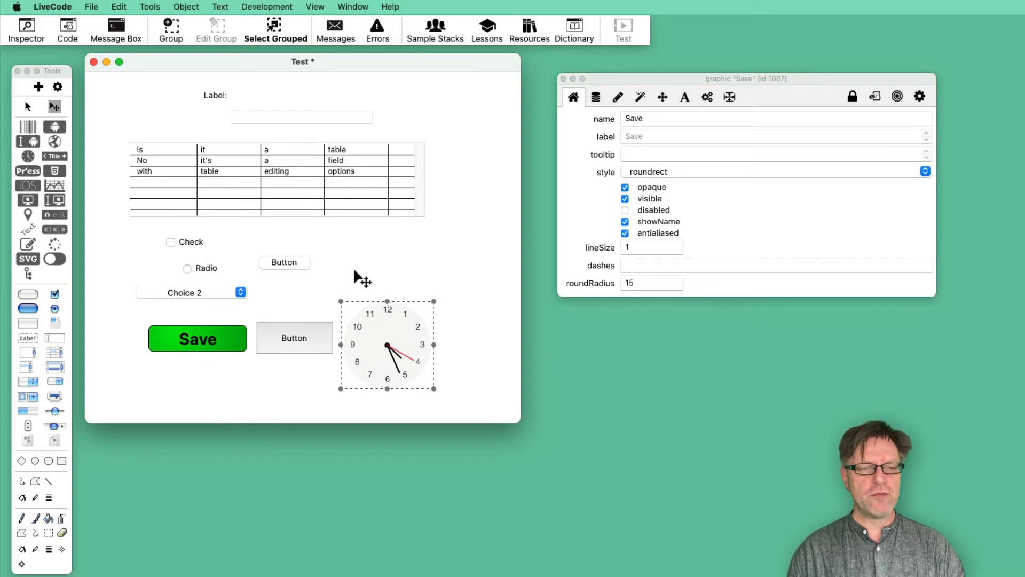
Open additional inspectors for the standard button and the table field alongside the locked one
double_click(295, 267)
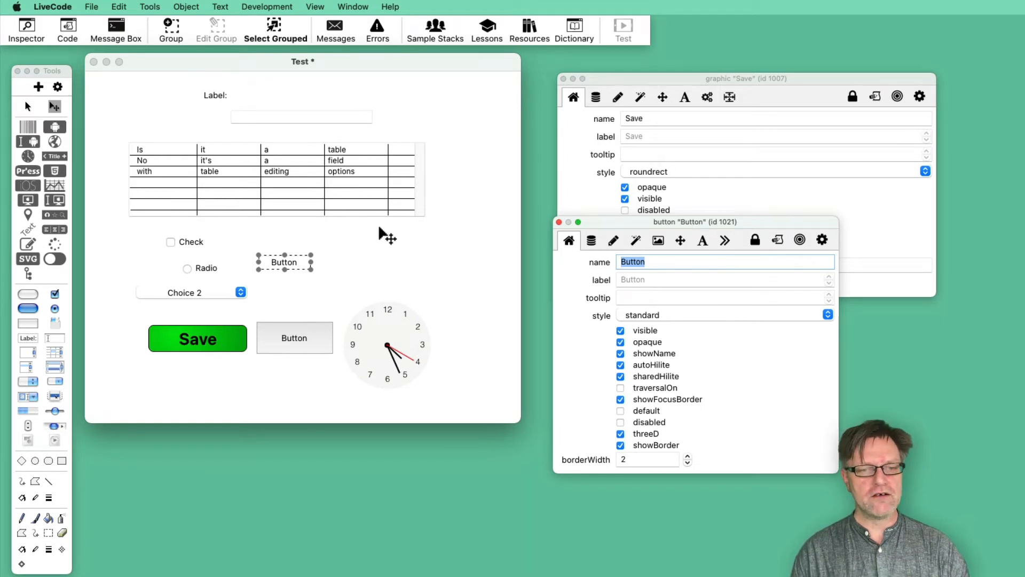
click(358, 211)
double_click(355, 205)
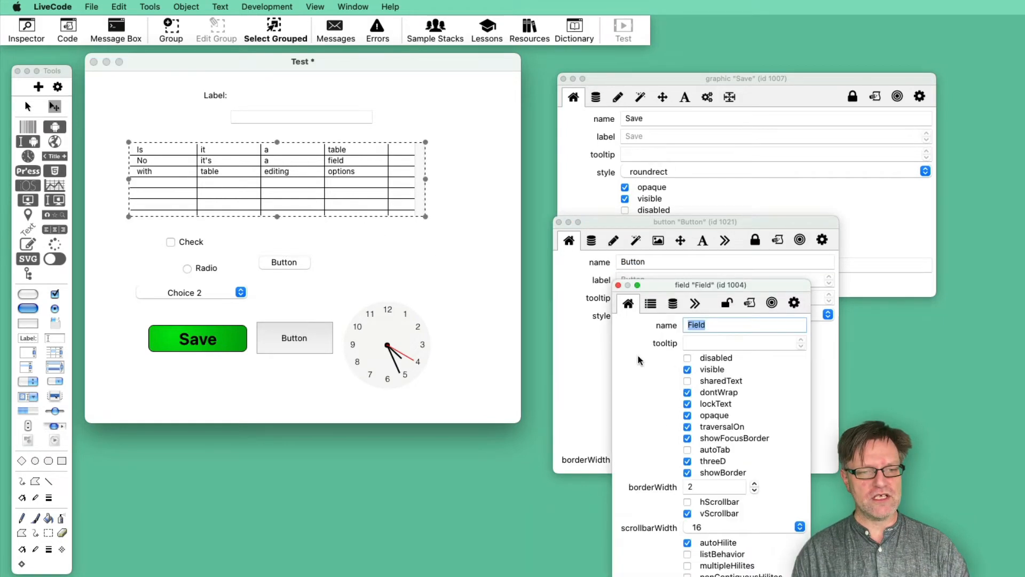
Close the two additional inspectors and unlock the remaining one
click(613, 287)
click(559, 225)
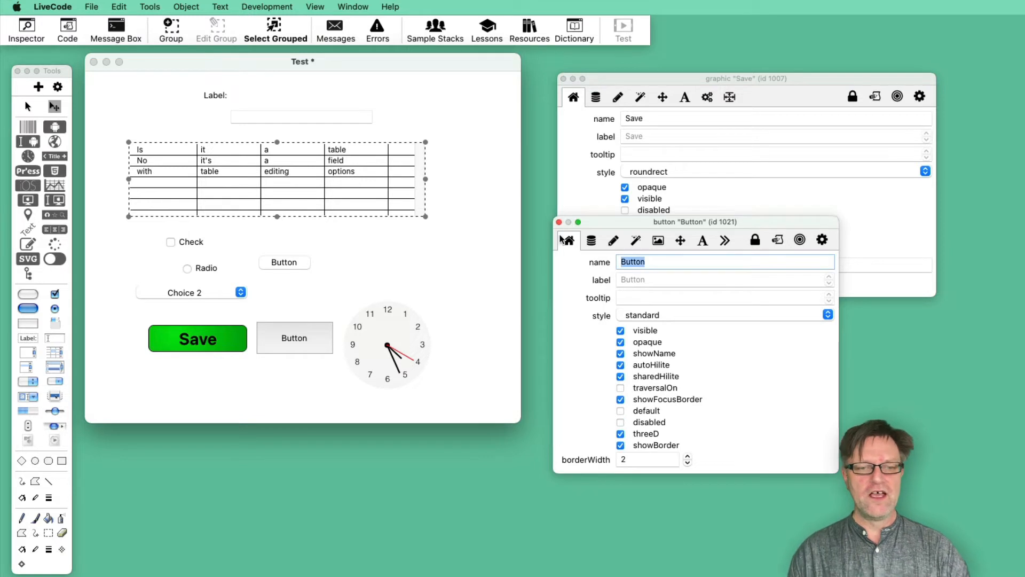
click(560, 223)
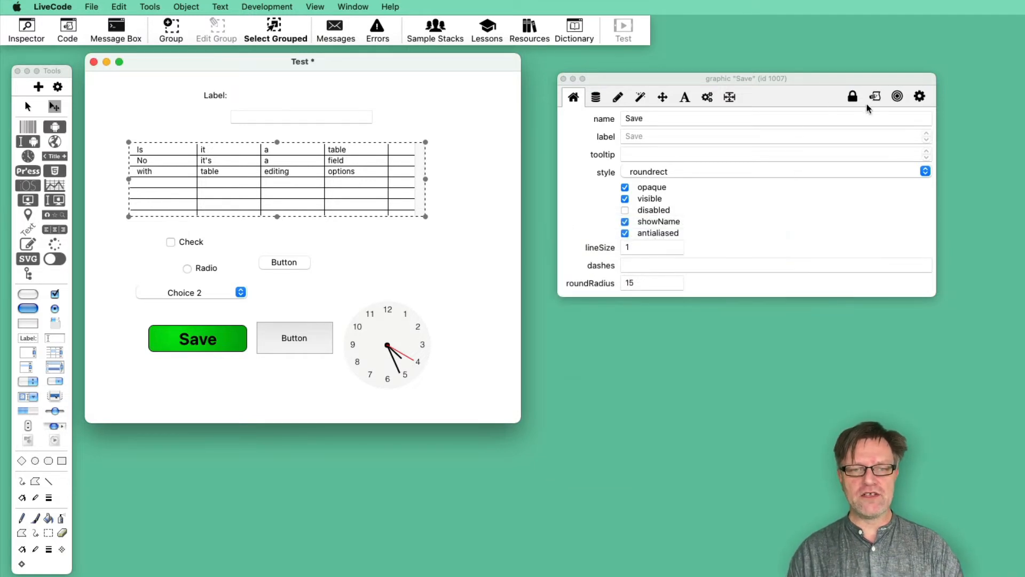
click(853, 97)
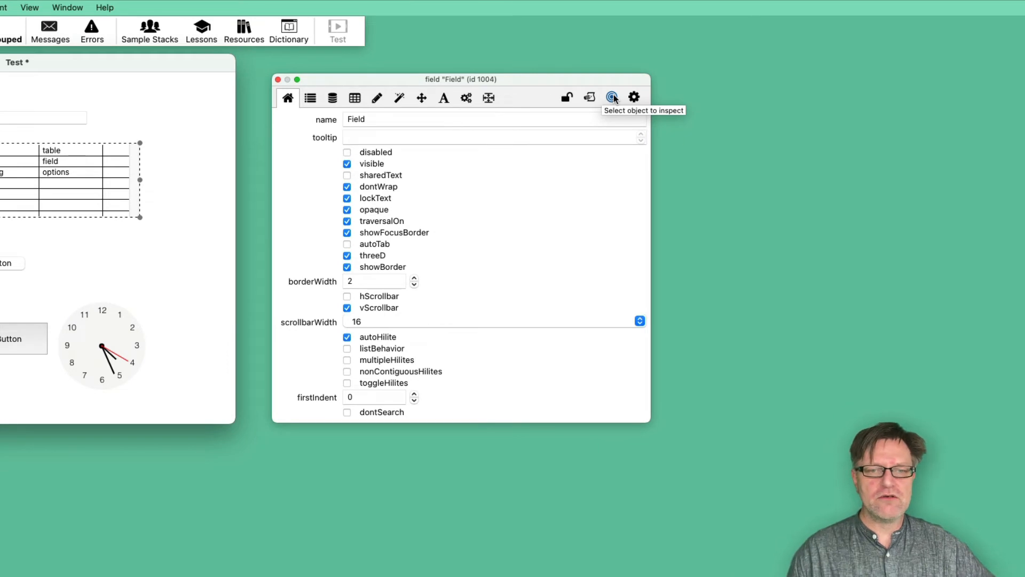
Inspect the Clock widget by choosing it from the inspector's object list, and unlock the inspector again
click(612, 97)
mouse_move(638, 101)
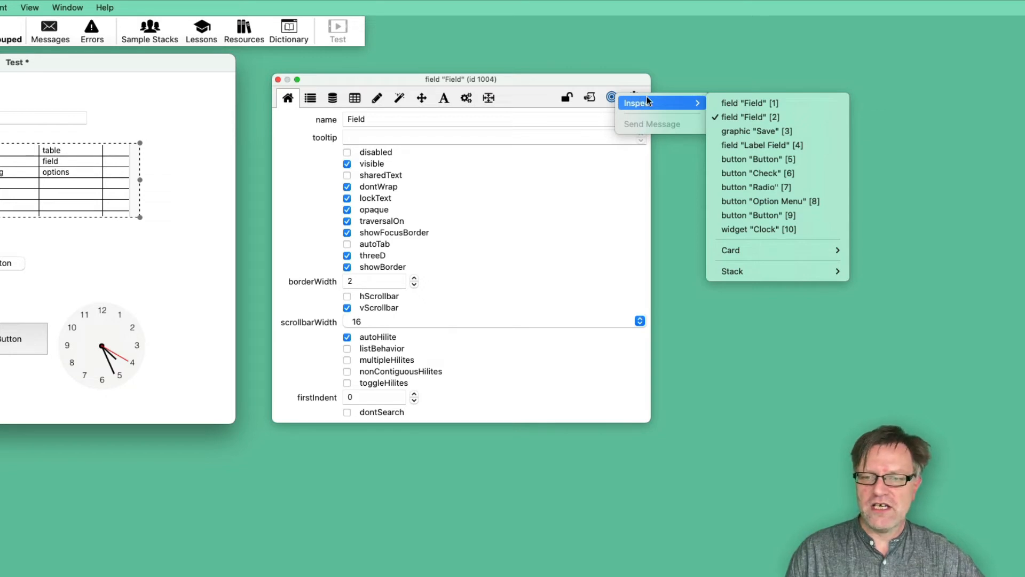
click(771, 229)
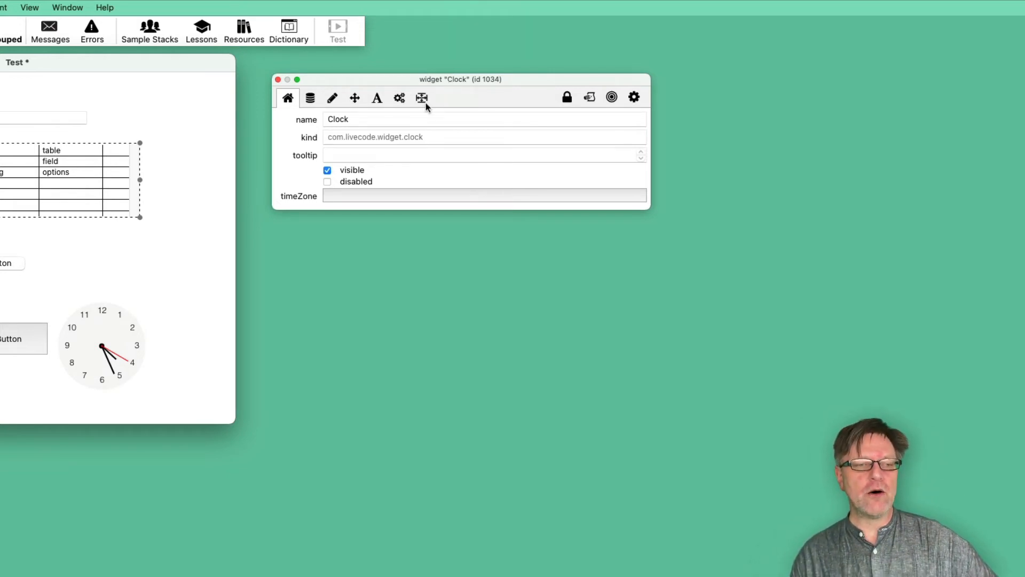
click(567, 97)
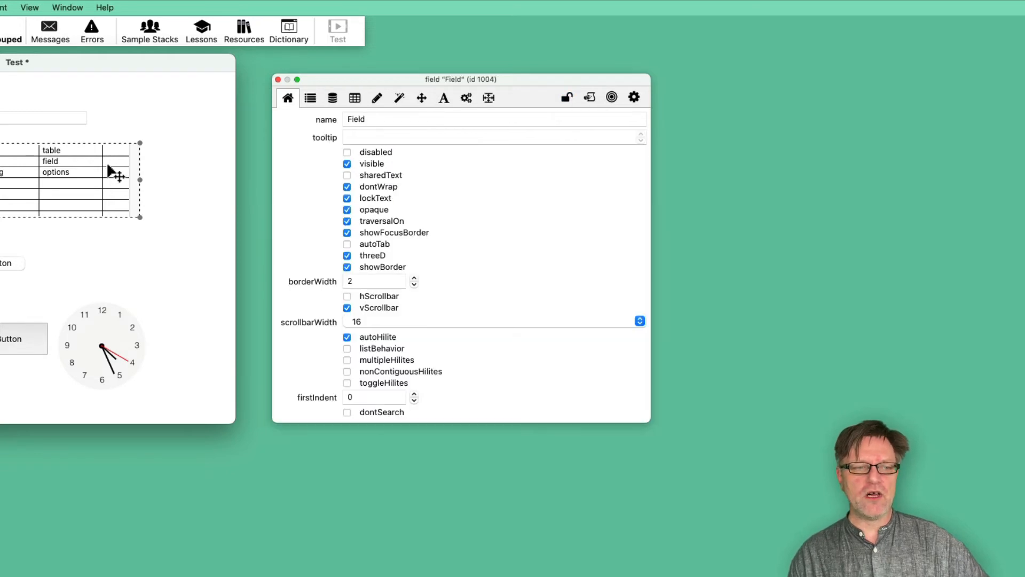
Set the inspector's property labels to Description of option
click(634, 98)
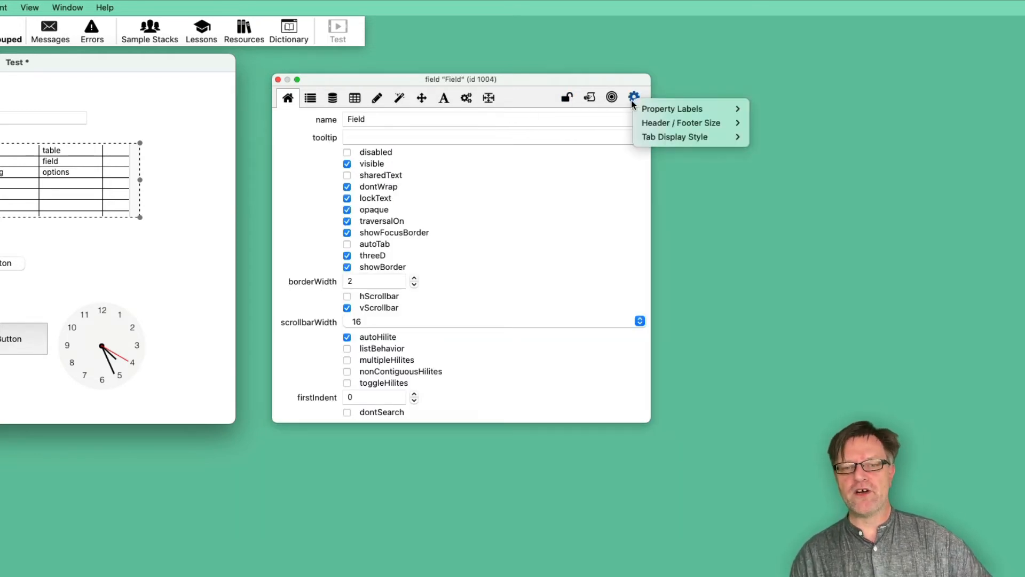
mouse_move(676, 108)
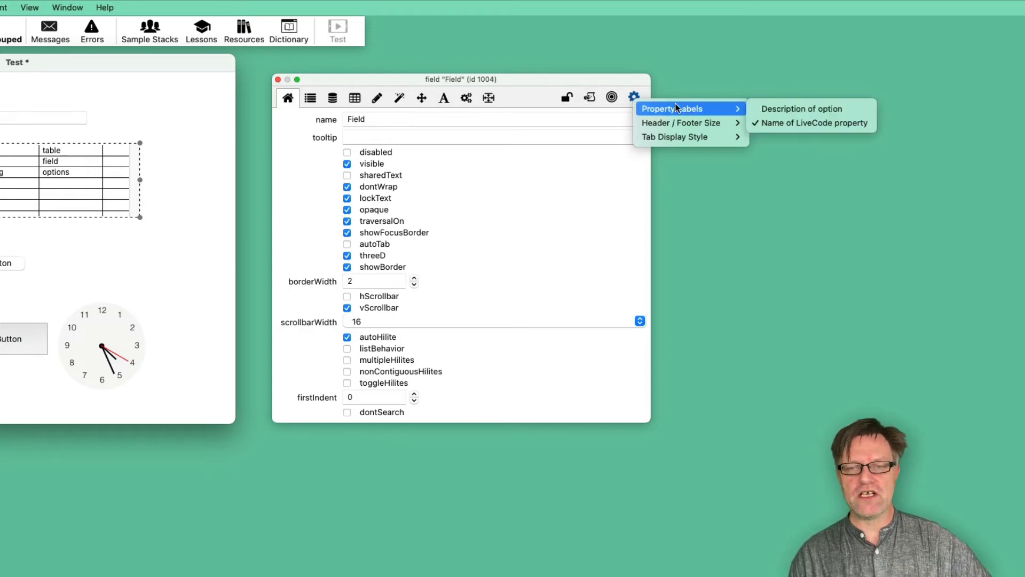
click(782, 109)
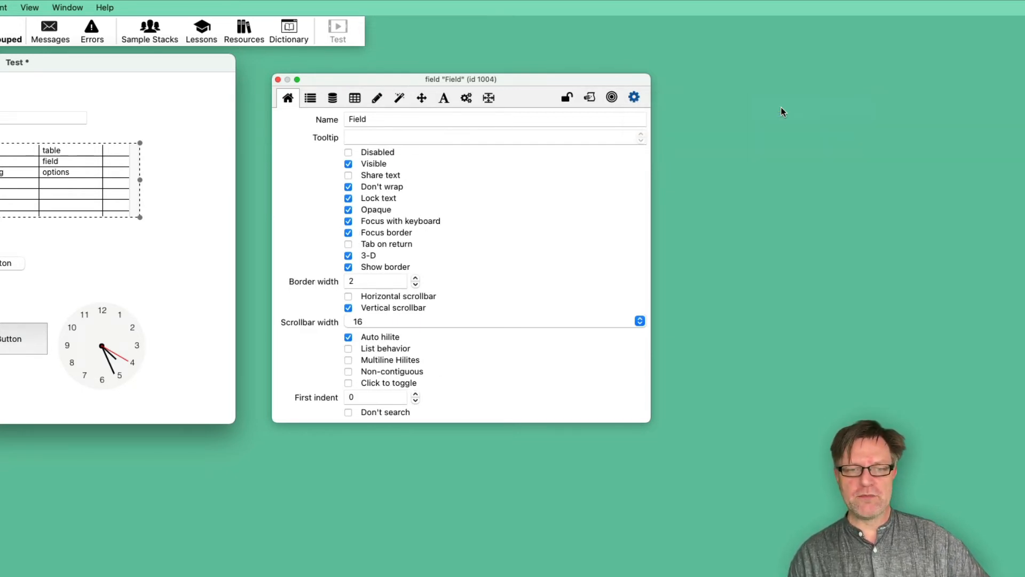
Set the inspector's property labels to Name of LiveCode property
click(635, 98)
mouse_move(671, 105)
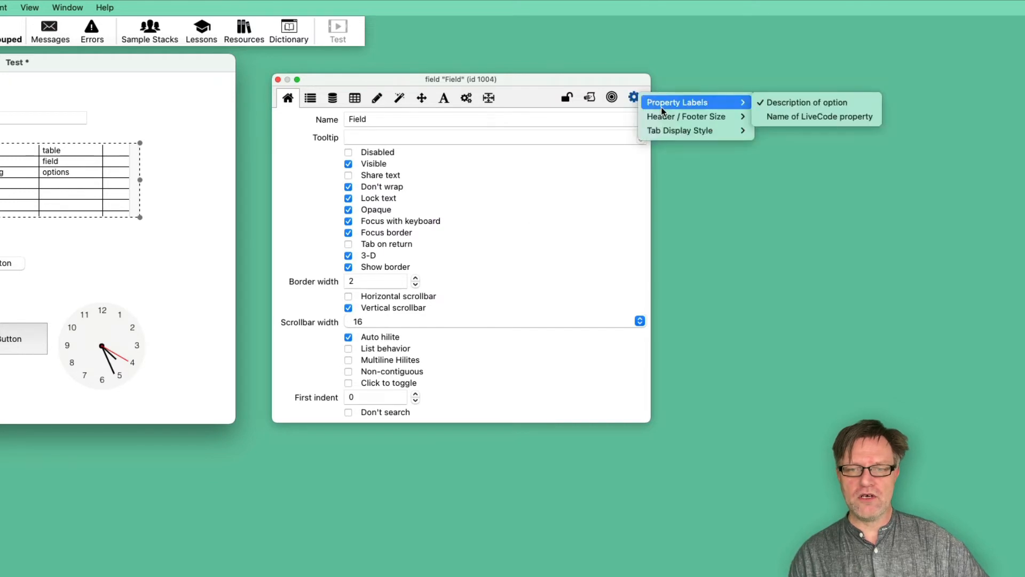
click(797, 118)
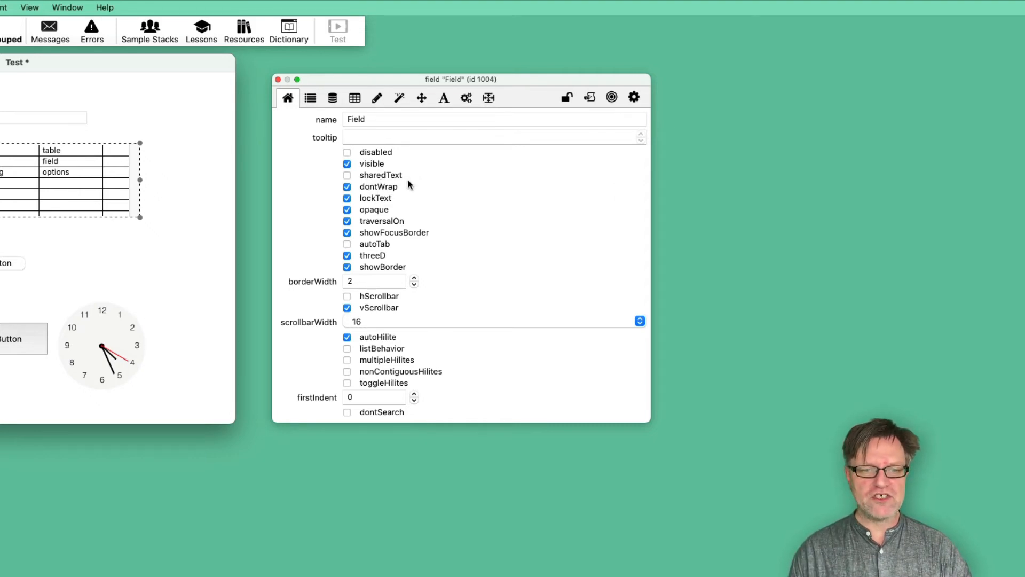
Open the Dictionary and search the LiveCode Script API for sharedtext
click(289, 33)
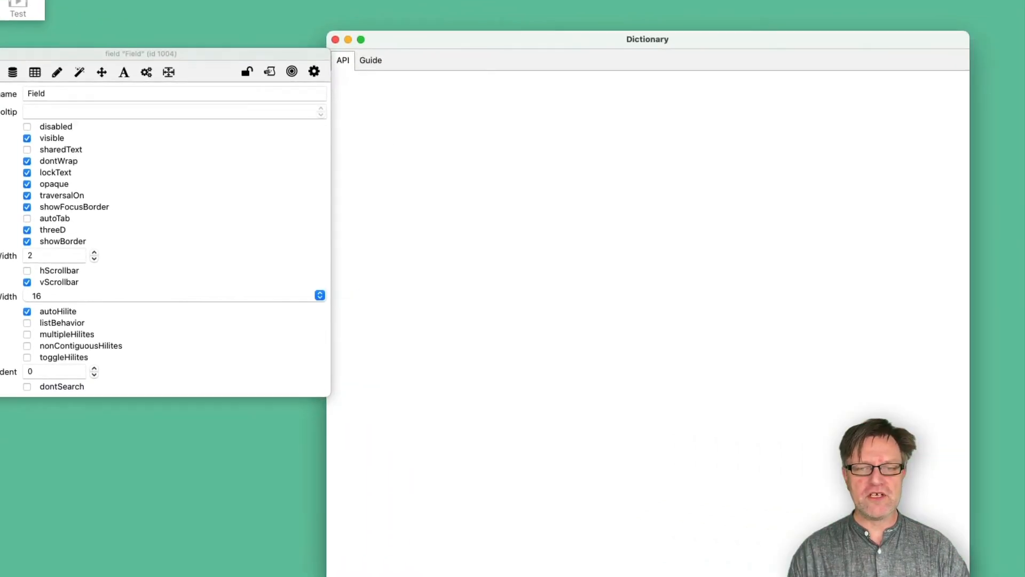
click(866, 89)
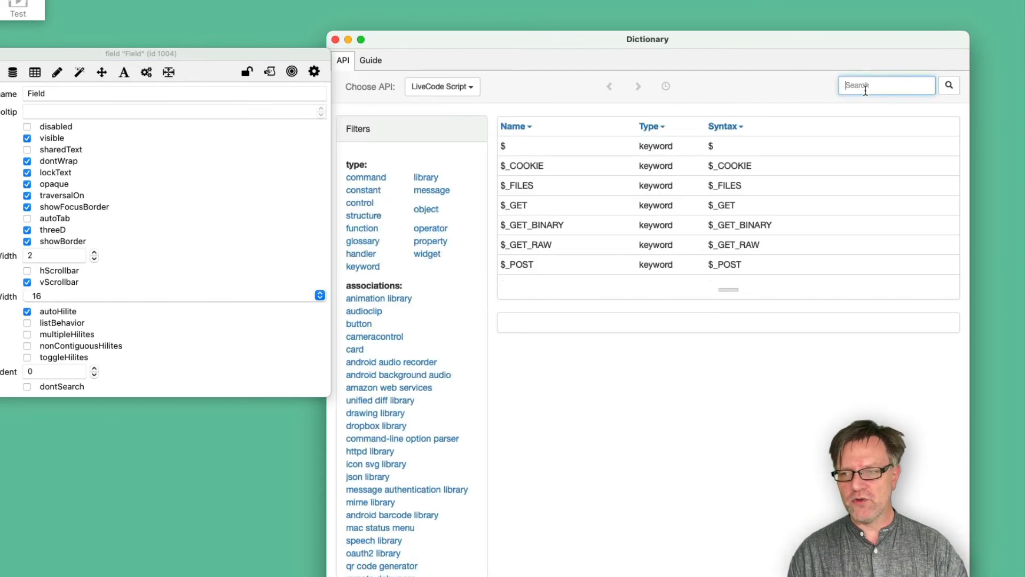
text(sharedtext)
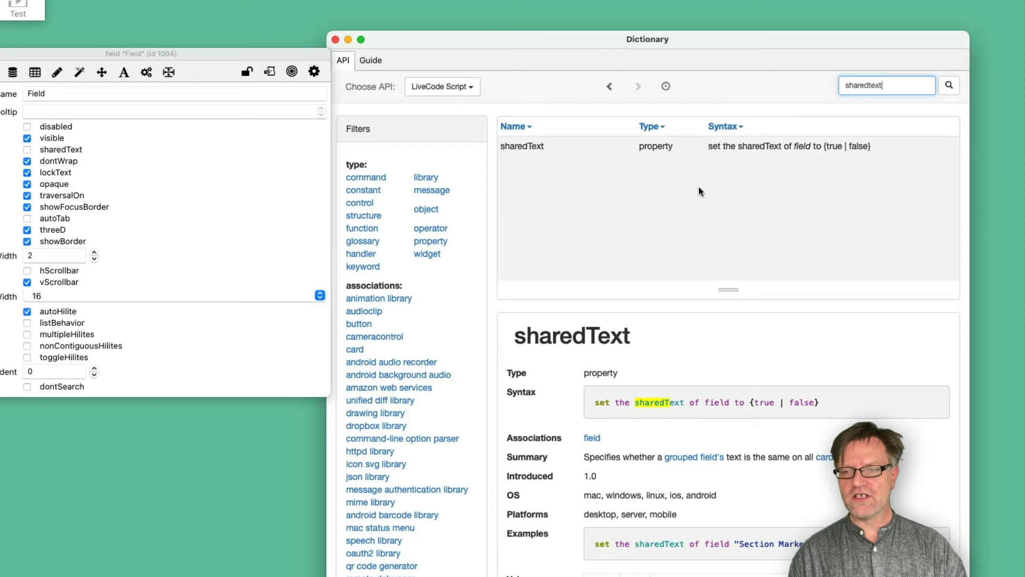
Review the sharedText property's entry in the Dictionary, including its syntax and summary, and close the Dictionary
click(697, 187)
scroll(620, 496, down, 3)
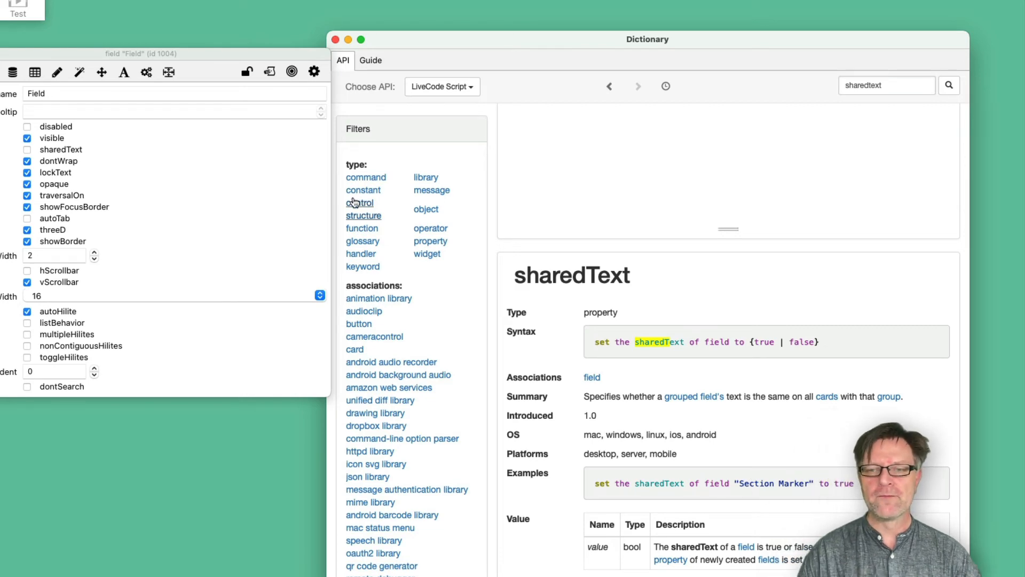
click(335, 40)
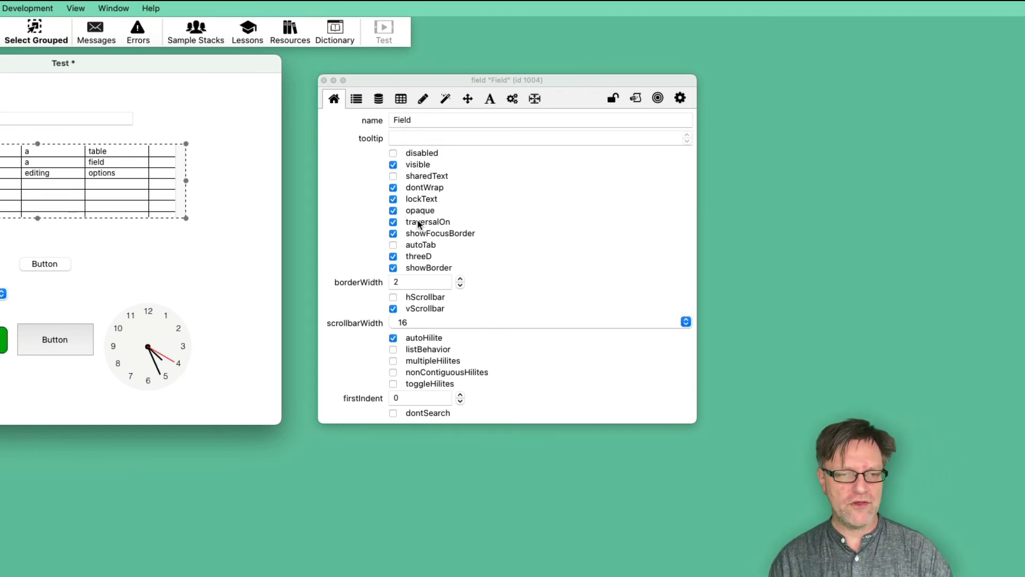
Switch the inspector's property labels from LiveCode property names to Description of option
click(682, 97)
mouse_move(755, 98)
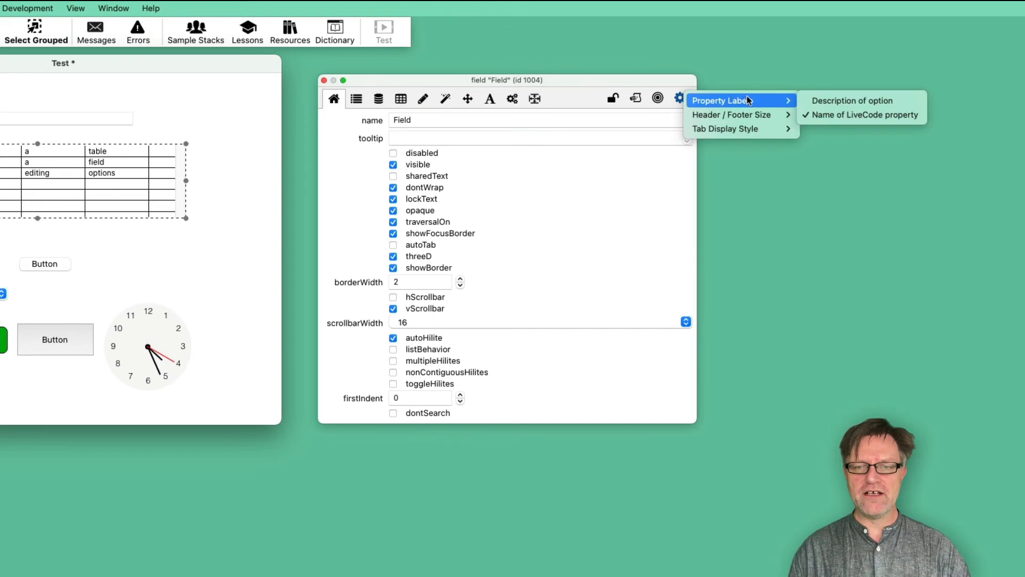
click(840, 101)
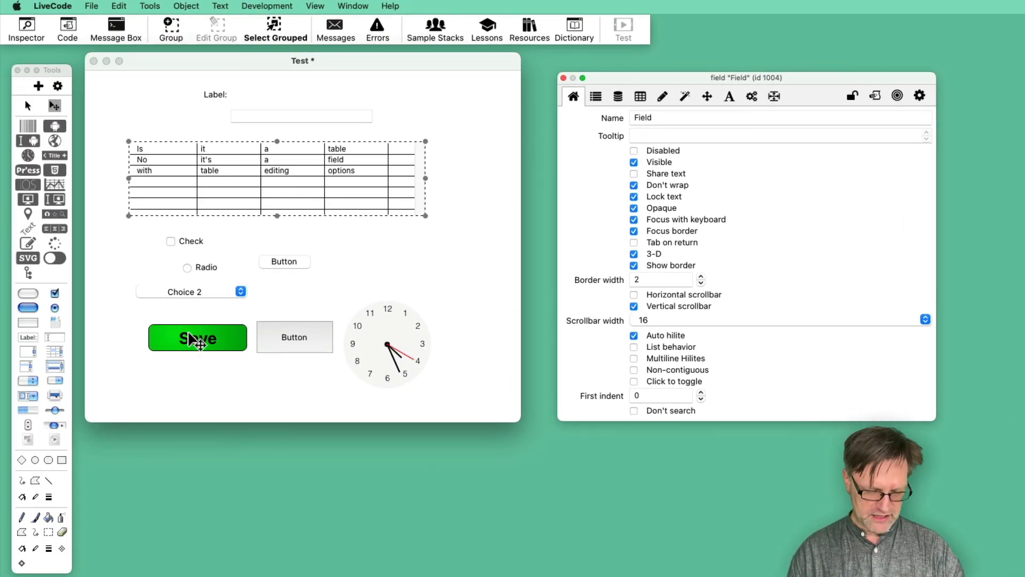
Select the green Save graphic, the Choice 2 menu, the Radio button and the Check box together
click(191, 337)
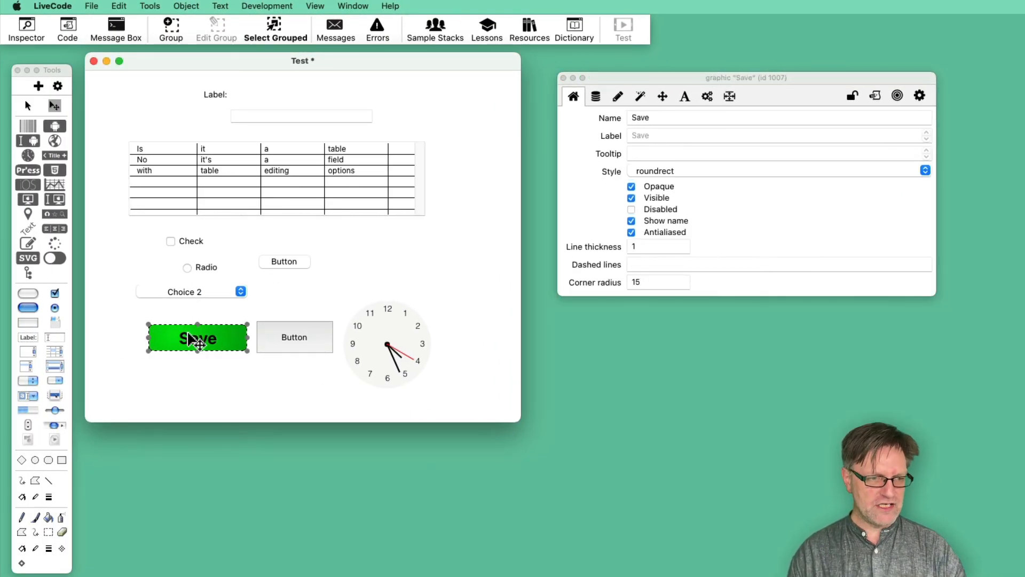
shift+click(192, 295)
shift+click(216, 272)
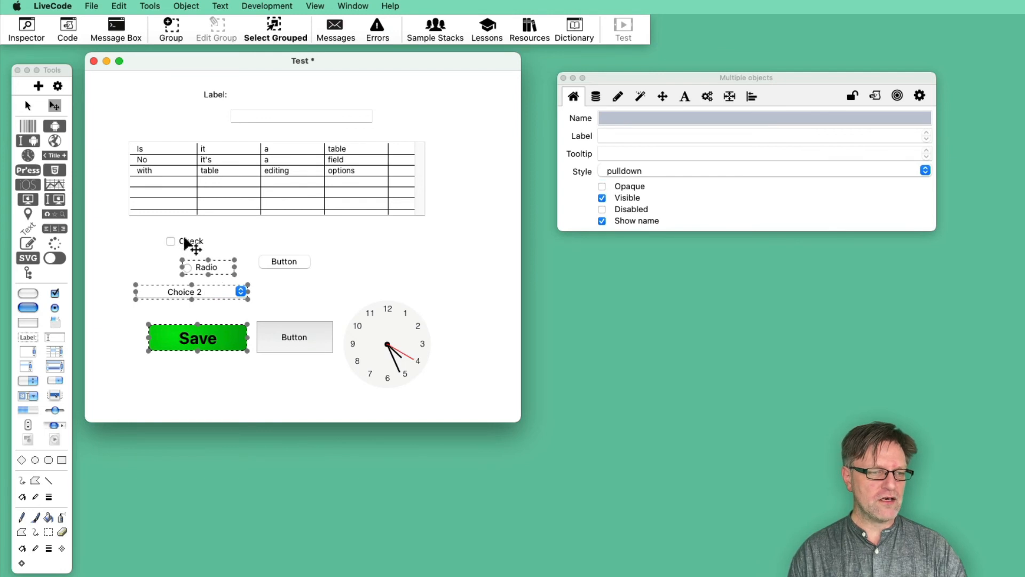
shift+click(186, 244)
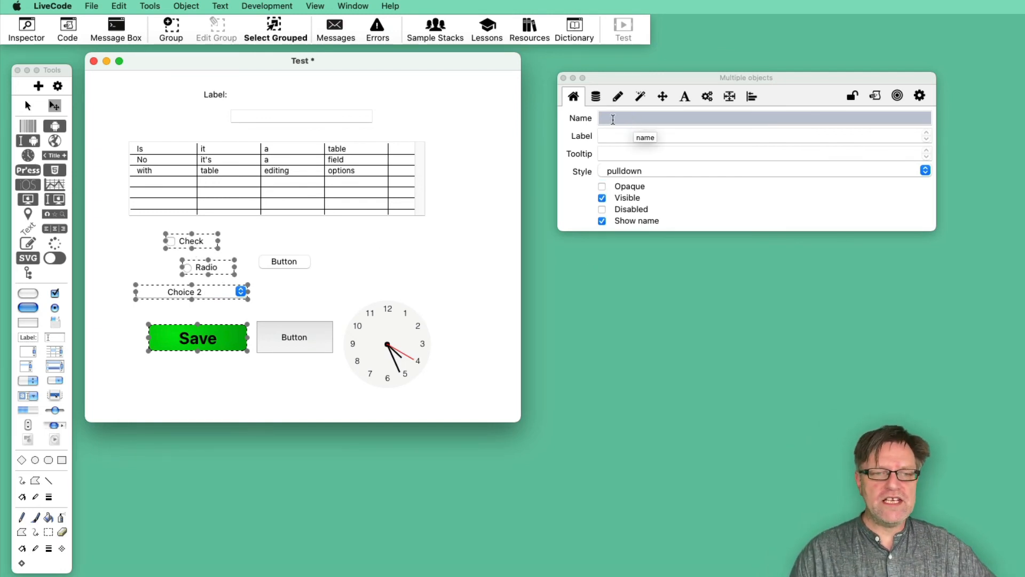
Align the four selected objects along their left edges by setting their shared Left position to 100
click(663, 96)
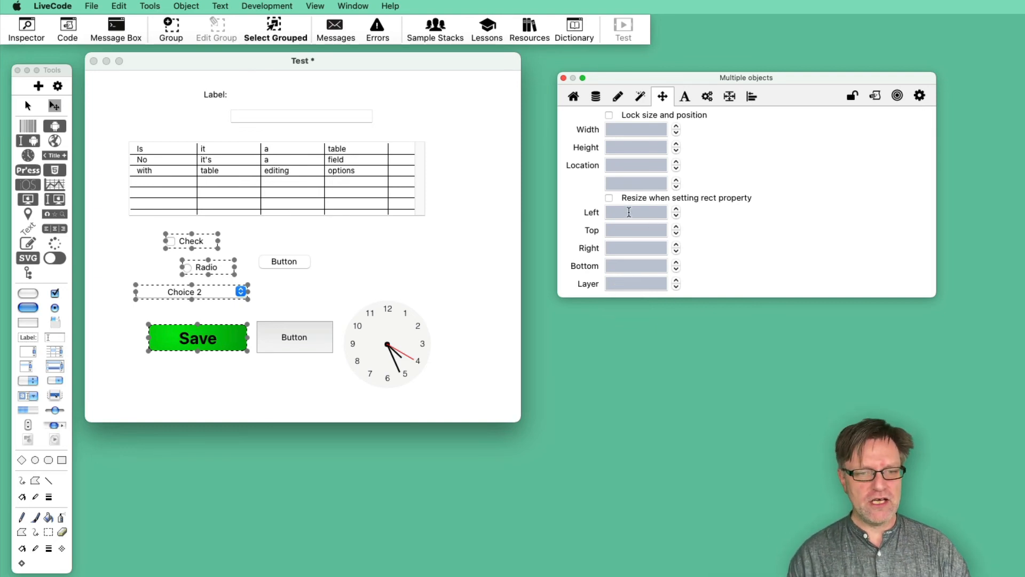
click(629, 212)
text(100)
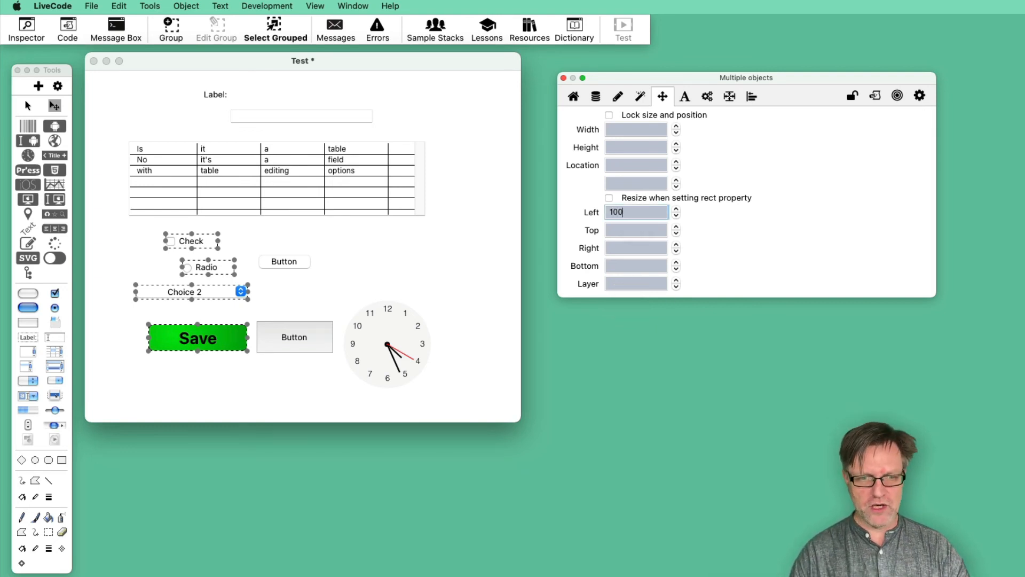
key(Return)
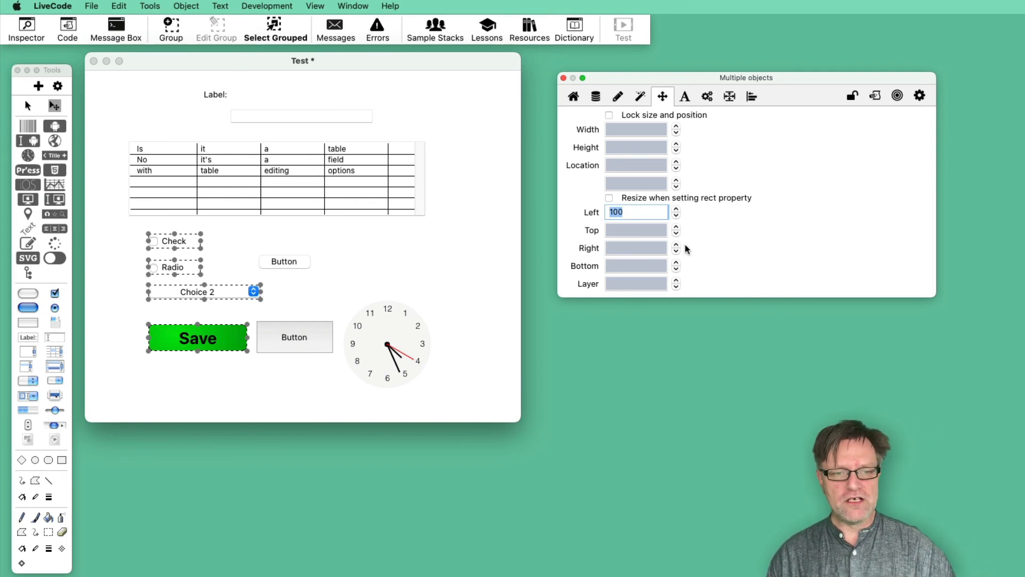
click(635, 213)
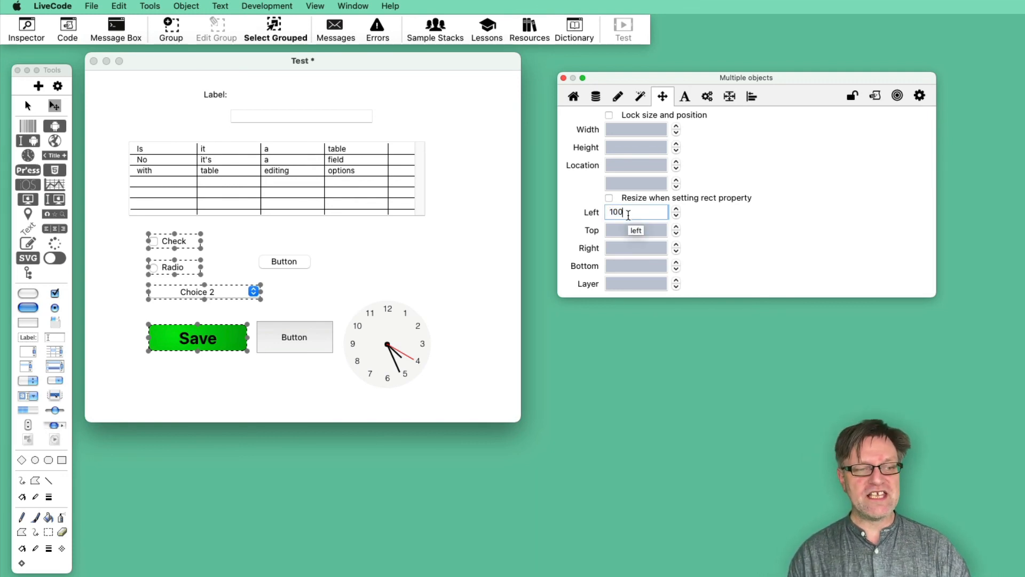